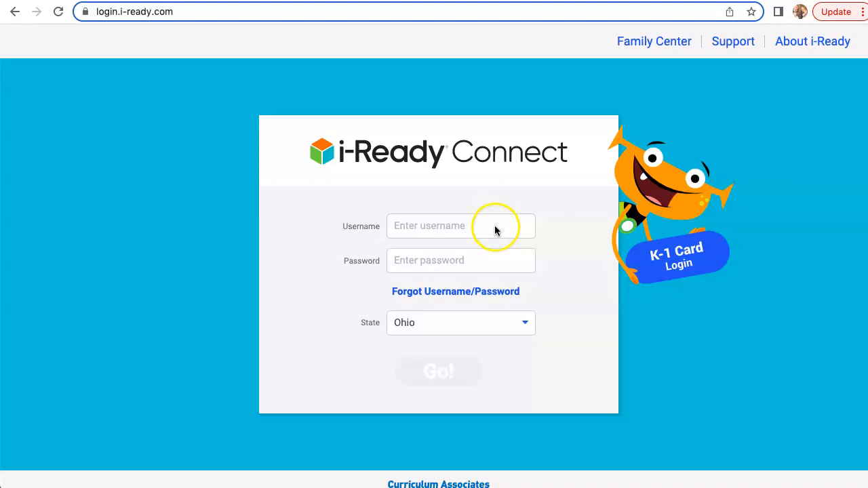
Step: Sign in to i-Ready Connect with the teacher's username and account password, keeping Ohio as the state
{"action": "left_click", "coordinate": [485, 228]}
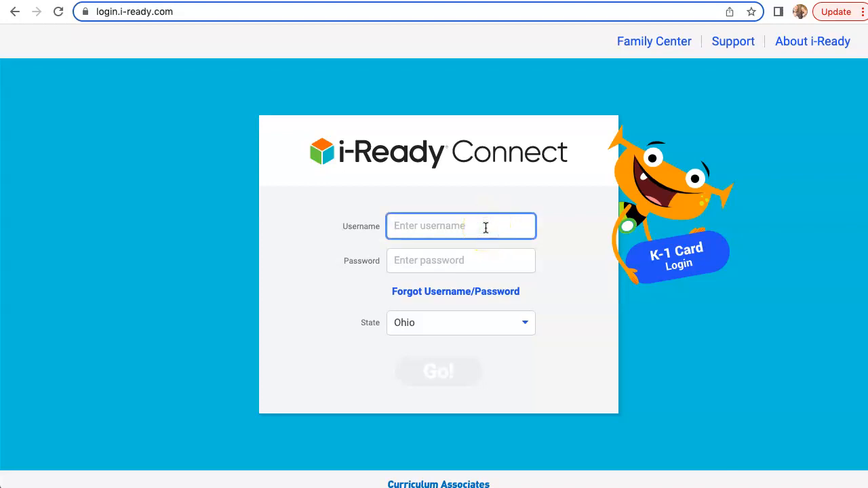
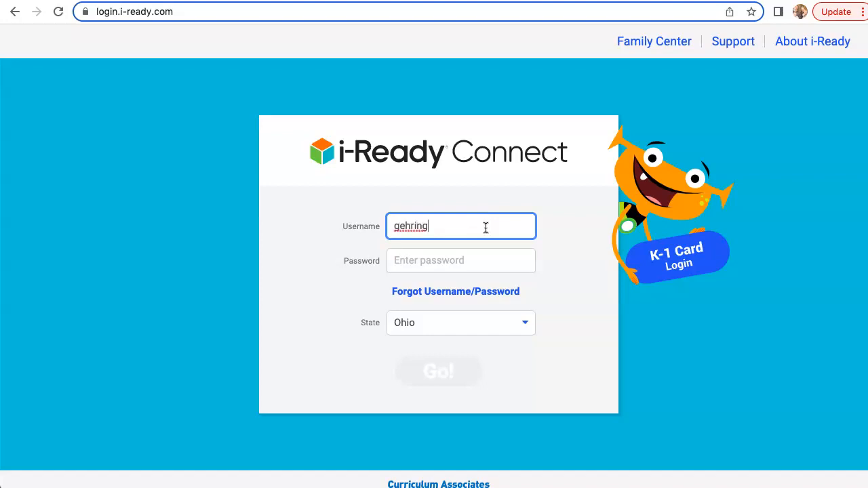
{"action": "key", "text": "Tab"}
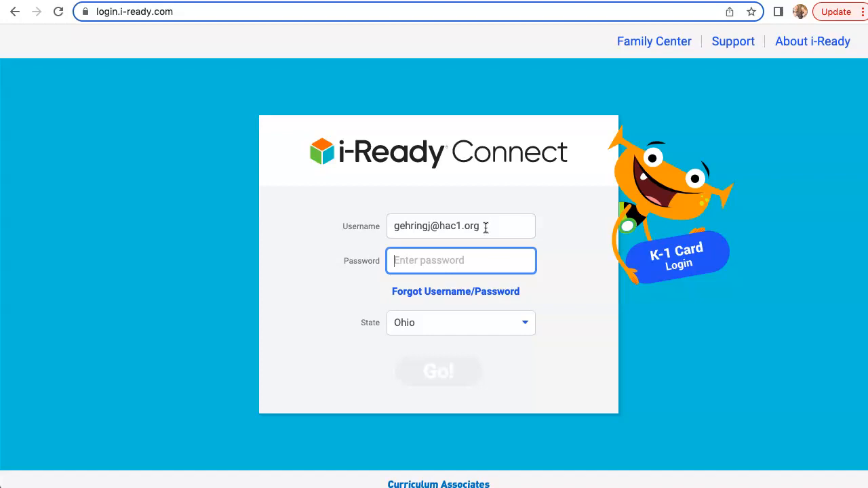
{"action": "type", "text": "•"}
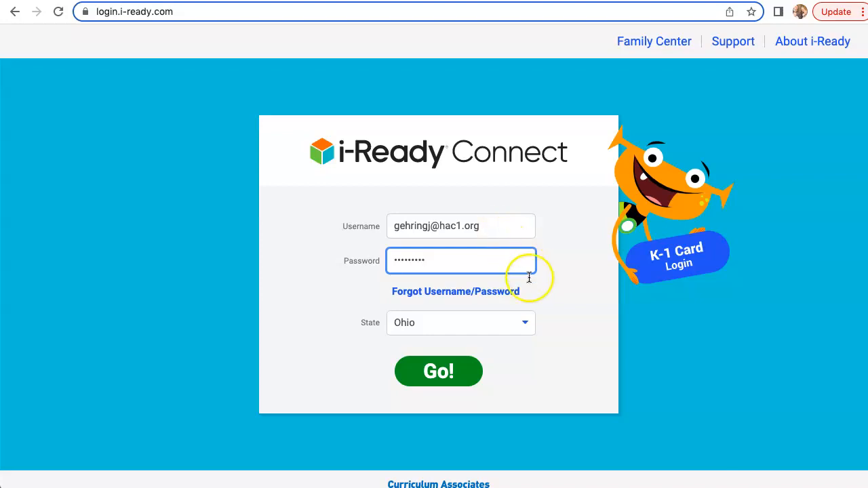
{"action": "left_click", "coordinate": [453, 371]}
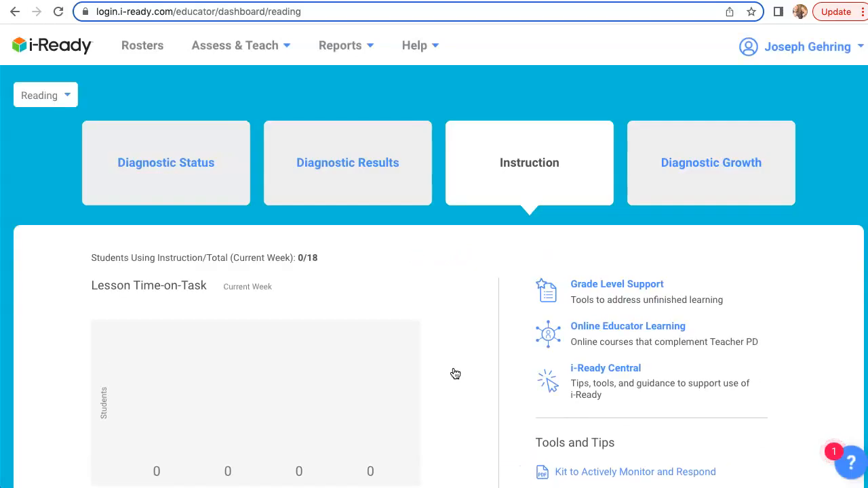
Step: Look through the available class diagnostic reports and the student diagnostic and instruction reports
{"action": "left_click", "coordinate": [368, 45]}
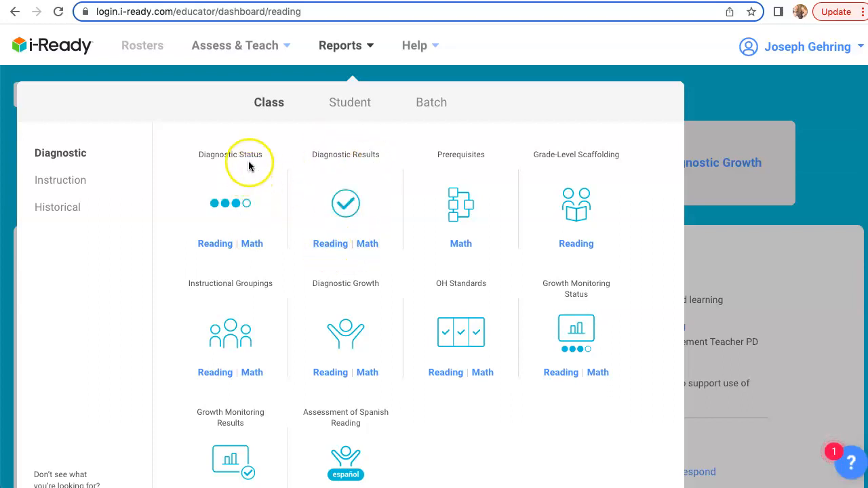
{"action": "mouse_move", "coordinate": [246, 217]}
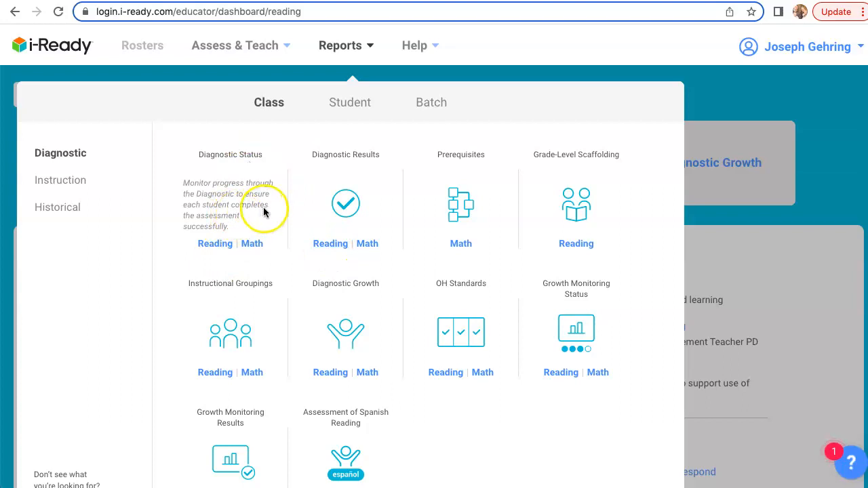
{"action": "left_click", "coordinate": [348, 102]}
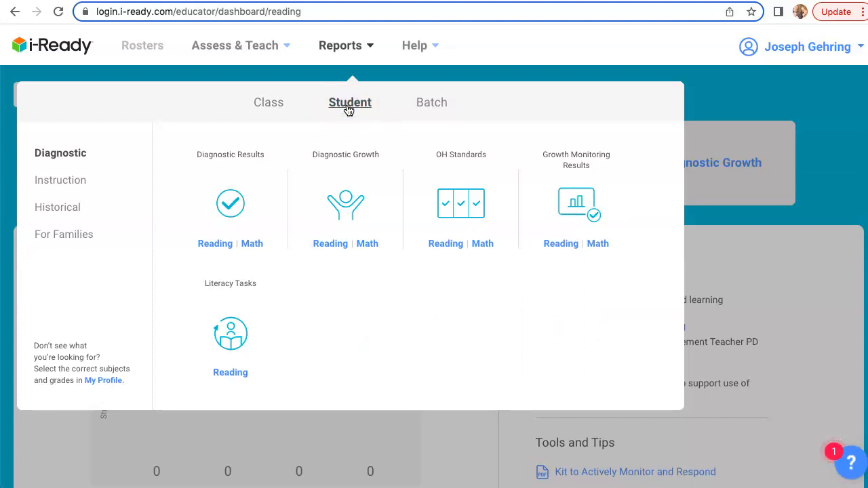
{"action": "left_click", "coordinate": [65, 189]}
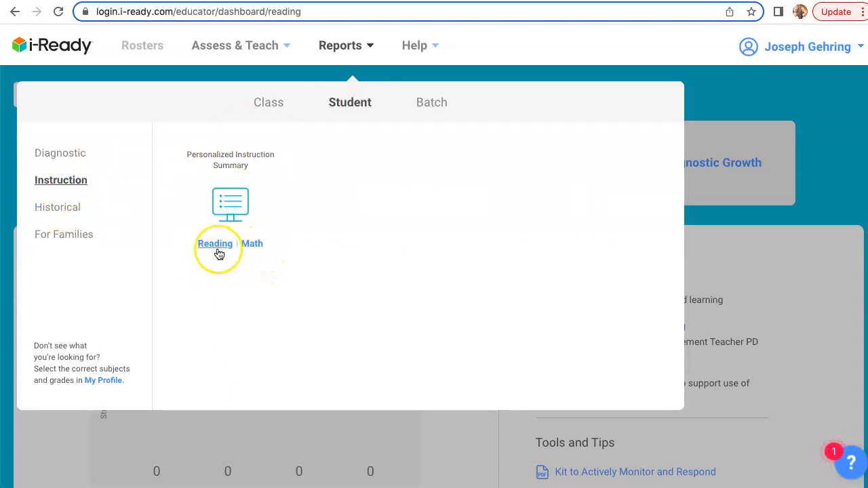
{"action": "left_click", "coordinate": [313, 246]}
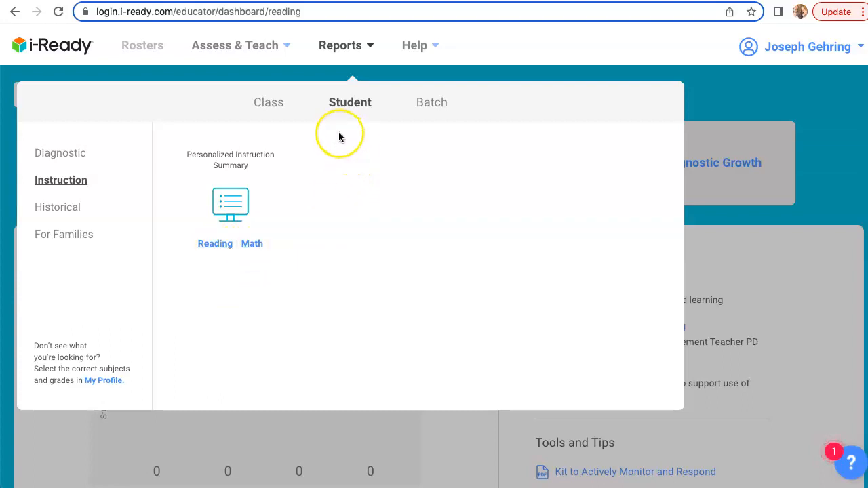
Step: Open the Personalized Instruction page for Math from the teaching tools
{"action": "left_click", "coordinate": [290, 49]}
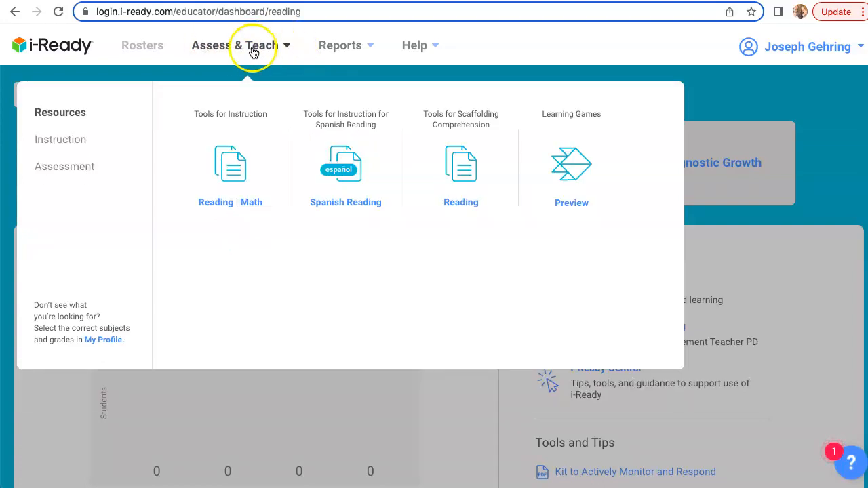
{"action": "left_click", "coordinate": [75, 143]}
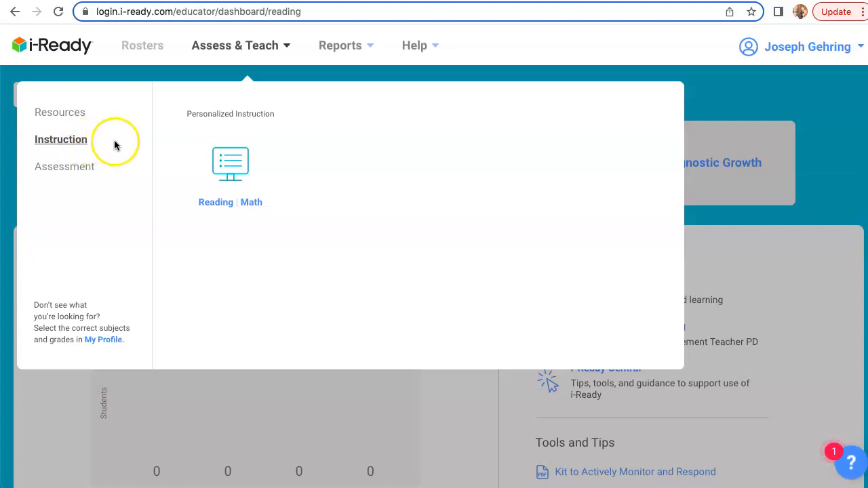
{"action": "left_click", "coordinate": [248, 207]}
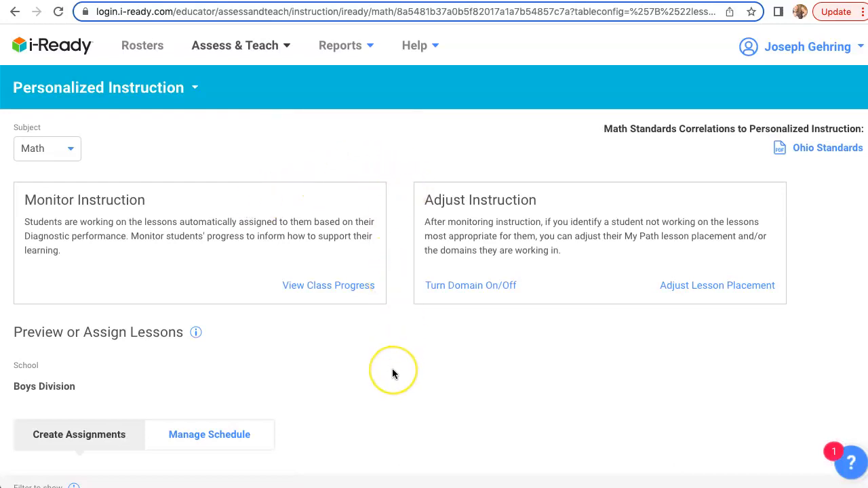
Step: Filter the Math lesson list under Create Assignments to grade 3
{"action": "scroll", "coordinate": [391, 370], "scroll_direction": "down", "scroll_amount": 3}
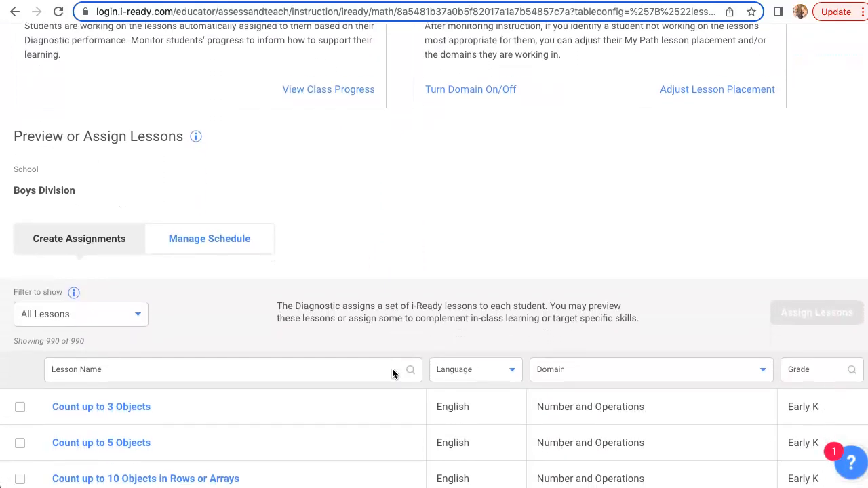
{"action": "scroll", "coordinate": [392, 369], "scroll_direction": "down", "scroll_amount": 3}
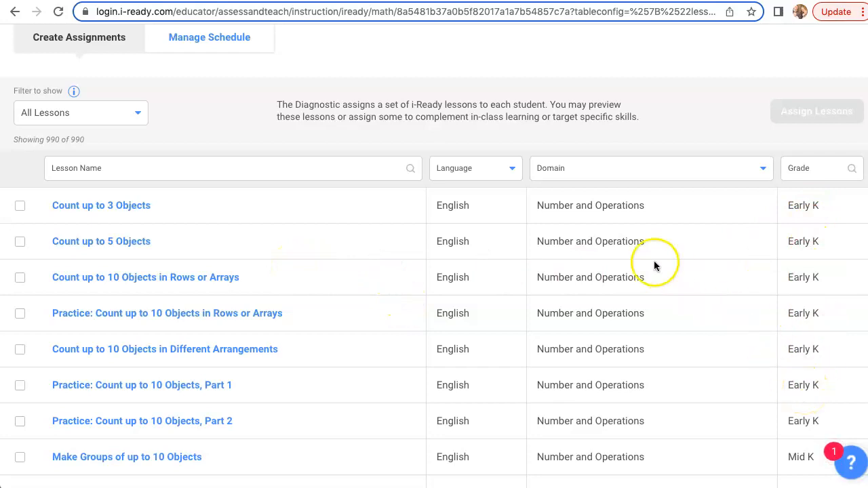
{"action": "left_click", "coordinate": [356, 172]}
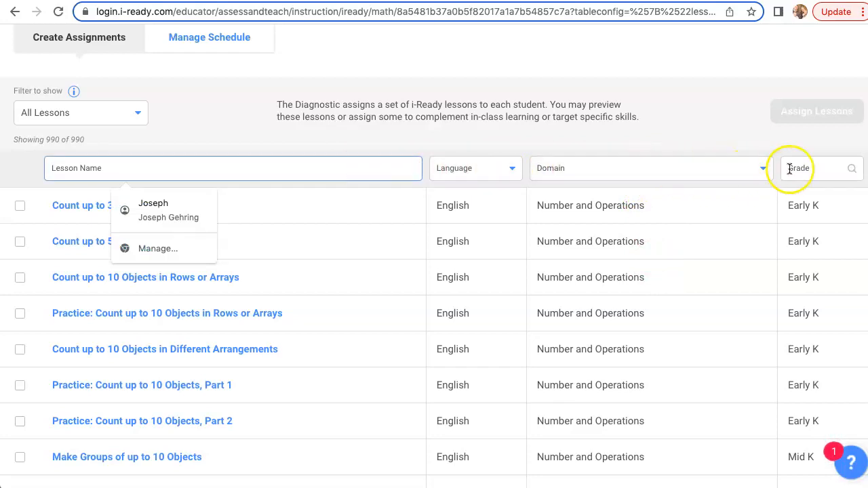
{"action": "left_click", "coordinate": [827, 168]}
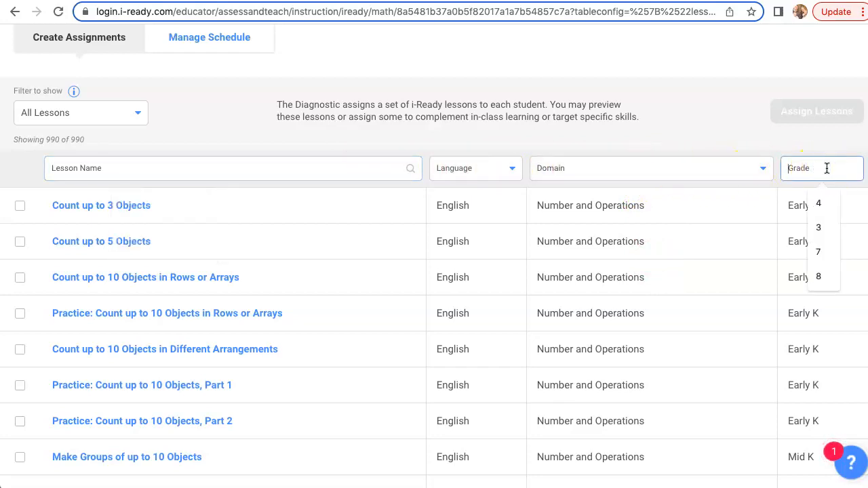
{"action": "type", "text": "3"}
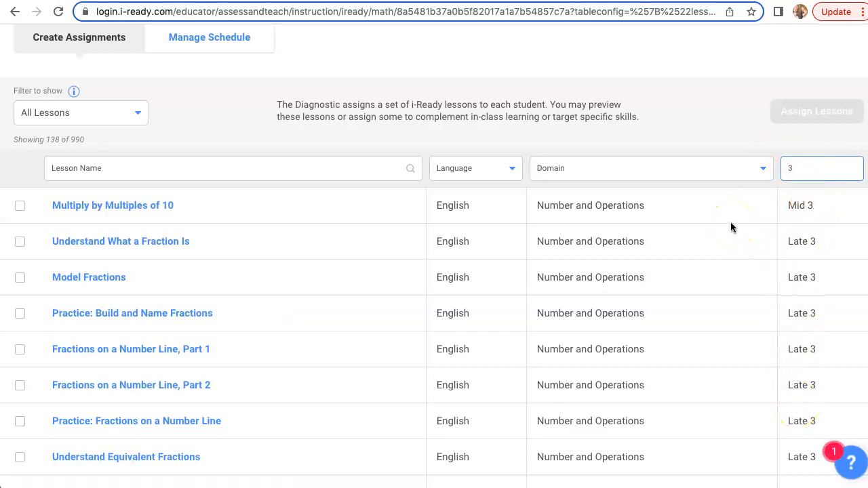
Step: Restrict the grade 3 lessons to the Algebra and Algebraic Thinking domain
{"action": "scroll", "coordinate": [730, 227], "scroll_direction": "down", "scroll_amount": 7}
{"action": "scroll", "coordinate": [730, 228], "scroll_direction": "up", "scroll_amount": 10}
{"action": "scroll", "coordinate": [730, 227], "scroll_direction": "down", "scroll_amount": 3}
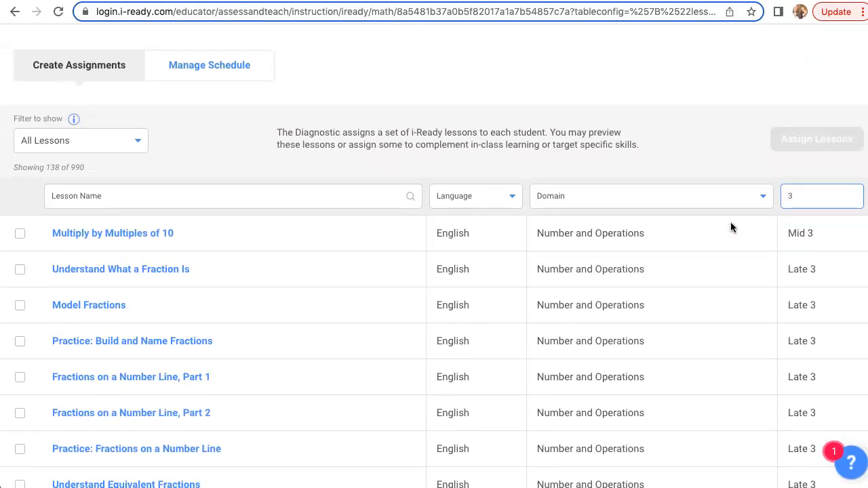
{"action": "scroll", "coordinate": [730, 227], "scroll_direction": "down", "scroll_amount": 2}
{"action": "left_click", "coordinate": [763, 69]}
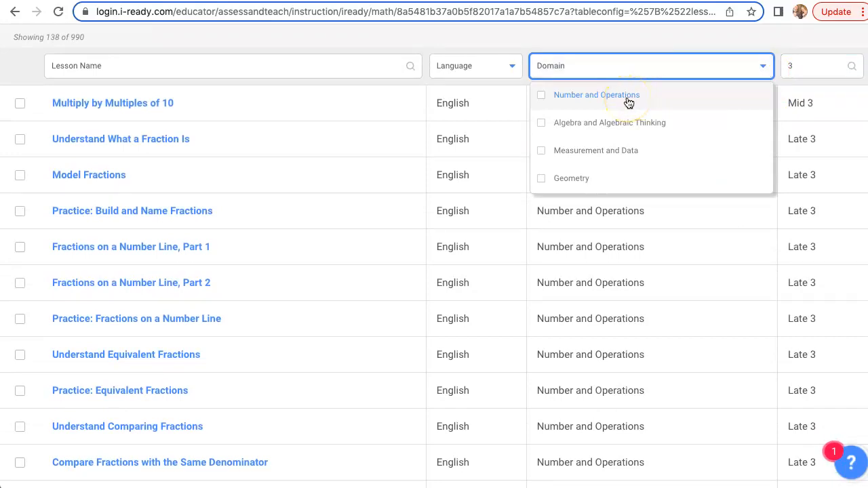
{"action": "left_click", "coordinate": [544, 128]}
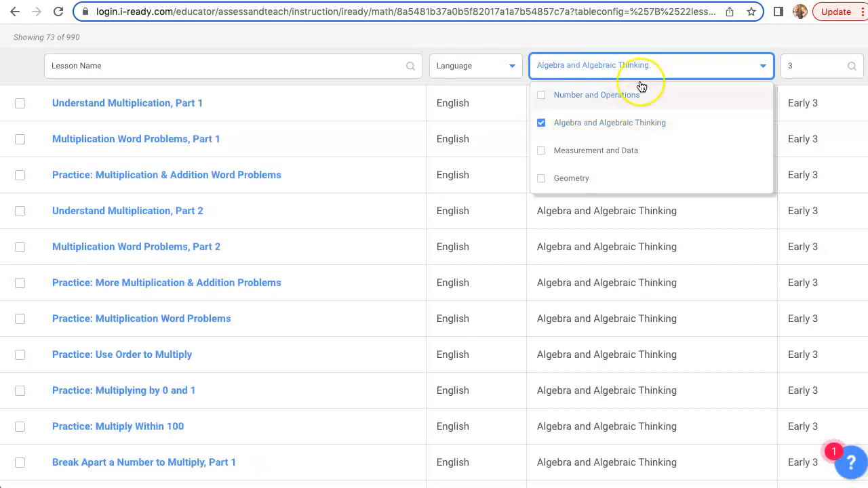
{"action": "left_click", "coordinate": [625, 35]}
Step: Examine the filtered algebra lessons, comparing their names and Early, Mid and Extra grade 3 levels
{"action": "scroll", "coordinate": [608, 170], "scroll_direction": "up", "scroll_amount": 1}
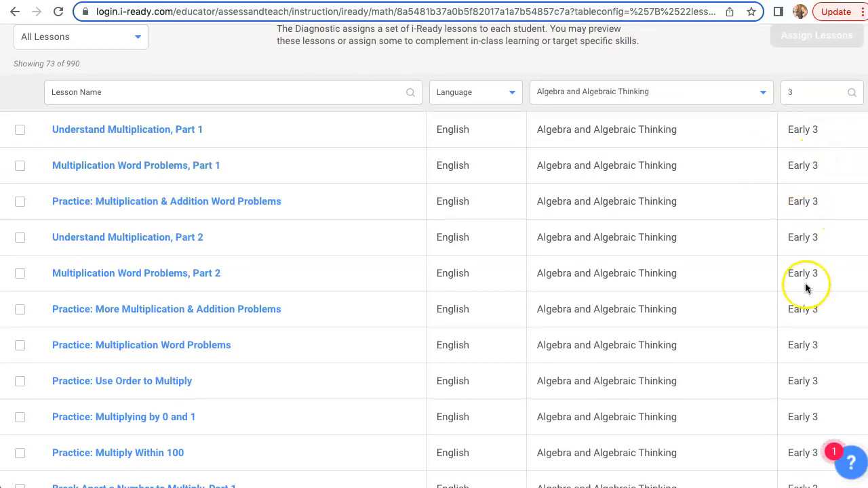
{"action": "scroll", "coordinate": [801, 372], "scroll_direction": "down", "scroll_amount": 3}
{"action": "scroll", "coordinate": [801, 372], "scroll_direction": "down", "scroll_amount": 12}
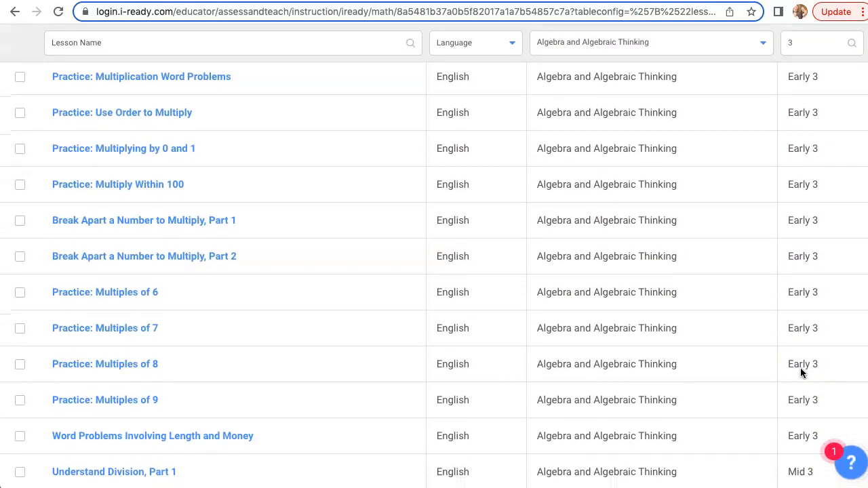
{"action": "scroll", "coordinate": [800, 372], "scroll_direction": "down", "scroll_amount": 2}
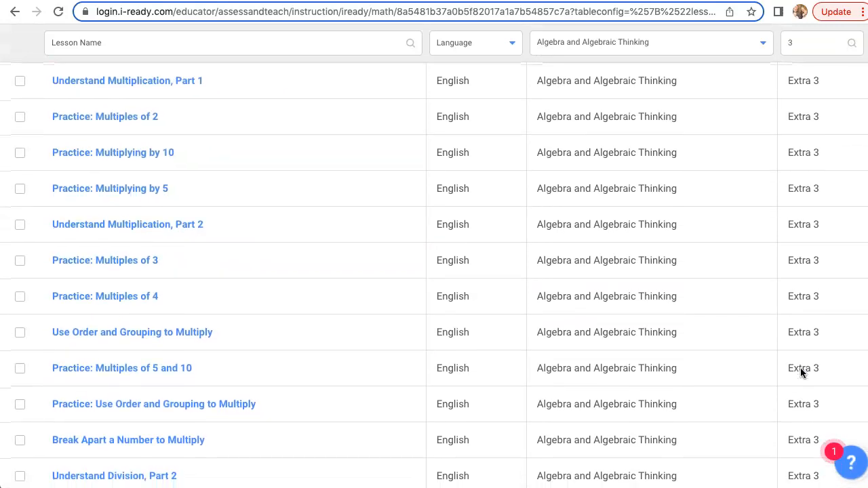
{"action": "scroll", "coordinate": [800, 367], "scroll_direction": "up", "scroll_amount": 15}
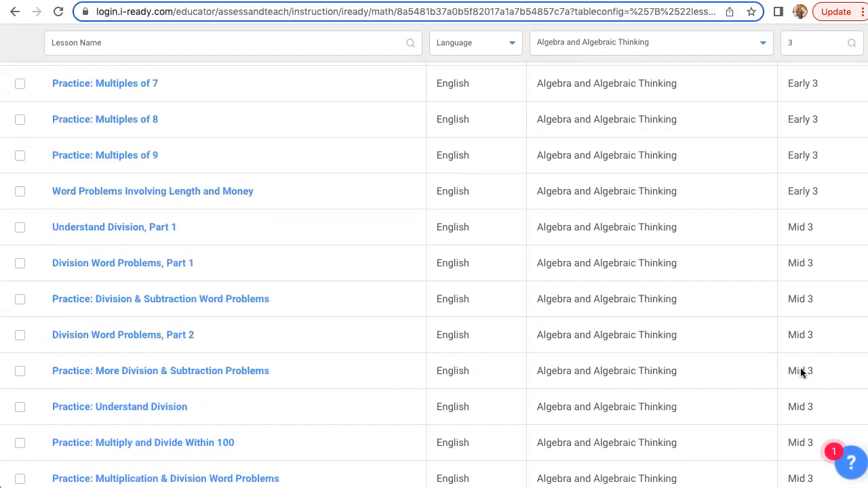
{"action": "scroll", "coordinate": [799, 372], "scroll_direction": "up", "scroll_amount": 2}
{"action": "scroll", "coordinate": [800, 372], "scroll_direction": "down", "scroll_amount": 2}
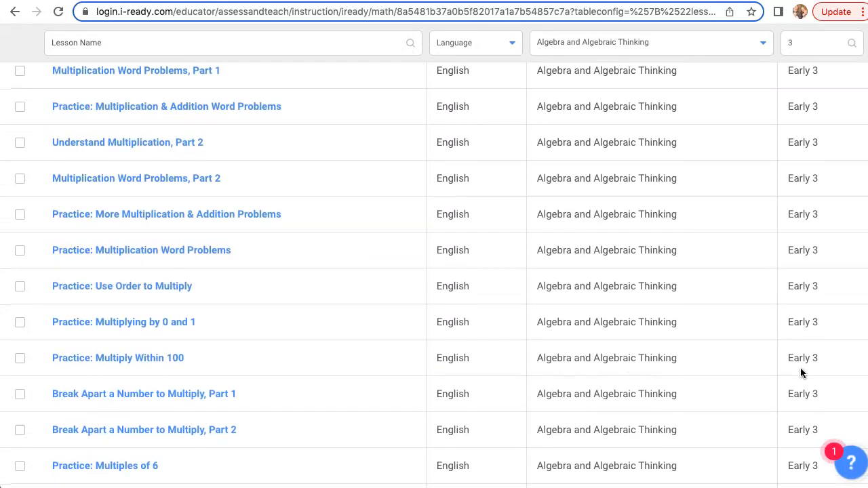
{"action": "scroll", "coordinate": [800, 372], "scroll_direction": "up", "scroll_amount": 1}
{"action": "scroll", "coordinate": [800, 372], "scroll_direction": "down", "scroll_amount": 1}
{"action": "scroll", "coordinate": [799, 372], "scroll_direction": "down", "scroll_amount": 1}
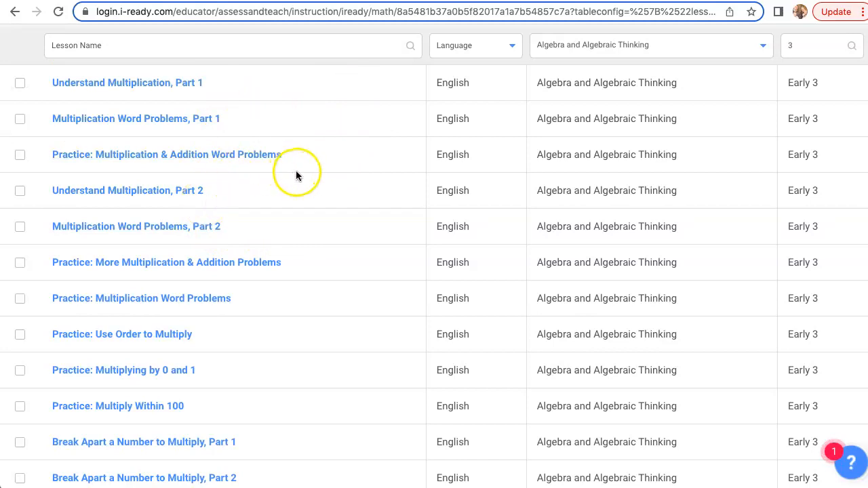
{"action": "scroll", "coordinate": [288, 129], "scroll_direction": "up", "scroll_amount": 1}
{"action": "scroll", "coordinate": [288, 129], "scroll_direction": "down", "scroll_amount": 1}
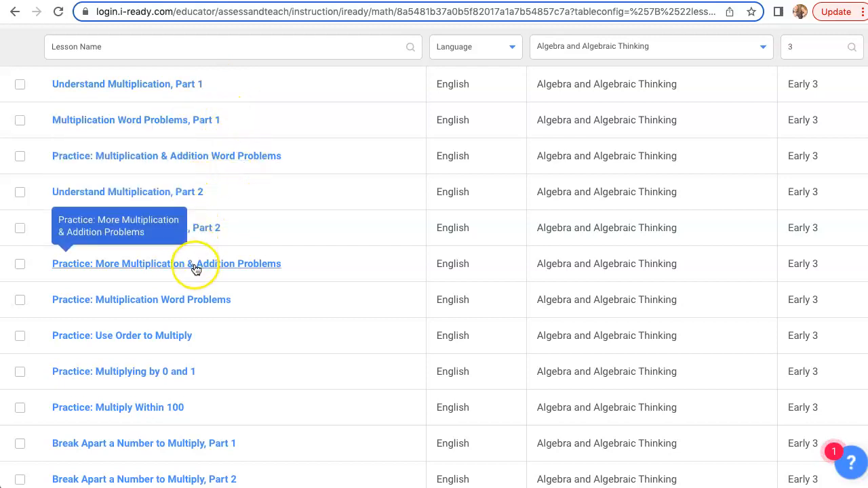
Step: Select only the Early 3 lesson "Practice: More Multiplication & Addition Problems" for assignment
{"action": "left_click", "coordinate": [21, 266]}
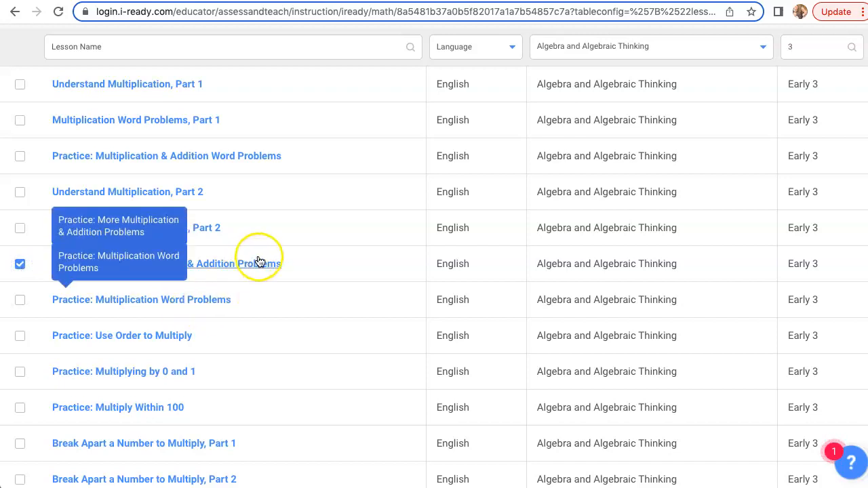
{"action": "left_click", "coordinate": [20, 304]}
{"action": "left_click", "coordinate": [20, 304]}
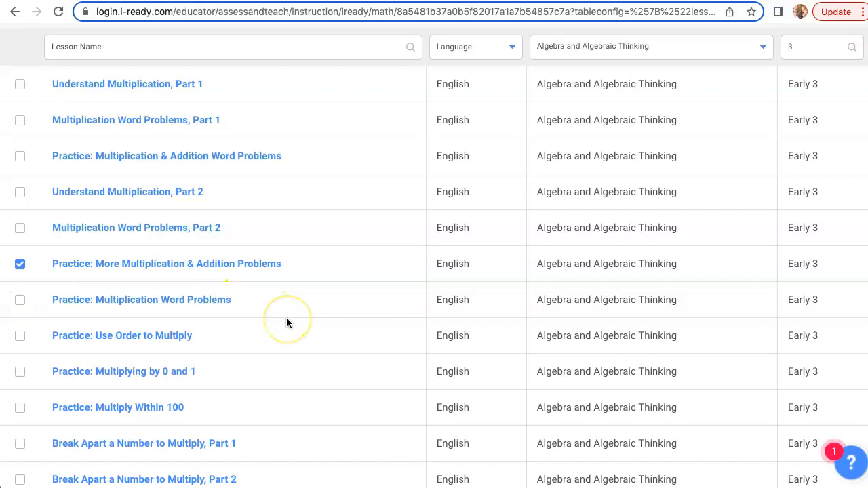
Step: Start assigning the selected lesson, choose Classes/Report Groups as the recipients, and continue to the population selection
{"action": "scroll", "coordinate": [286, 317], "scroll_direction": "up", "scroll_amount": 7}
{"action": "scroll", "coordinate": [286, 317], "scroll_direction": "down", "scroll_amount": 4}
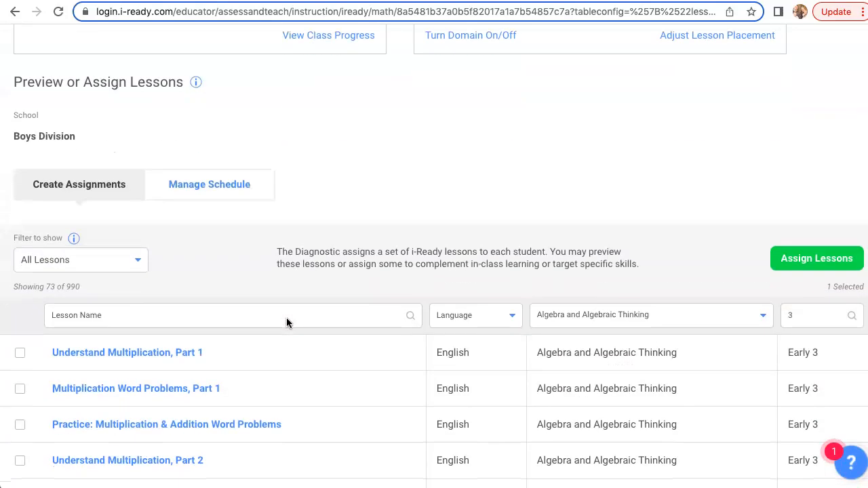
{"action": "left_click", "coordinate": [794, 257]}
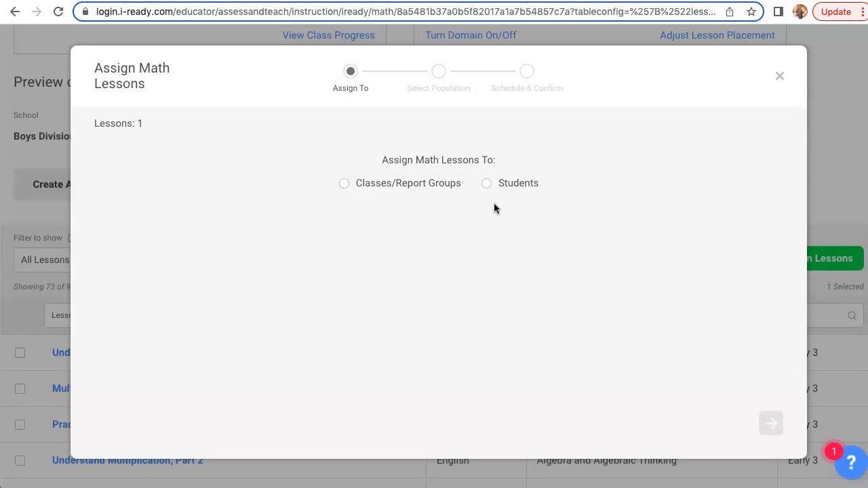
{"action": "left_click", "coordinate": [500, 190]}
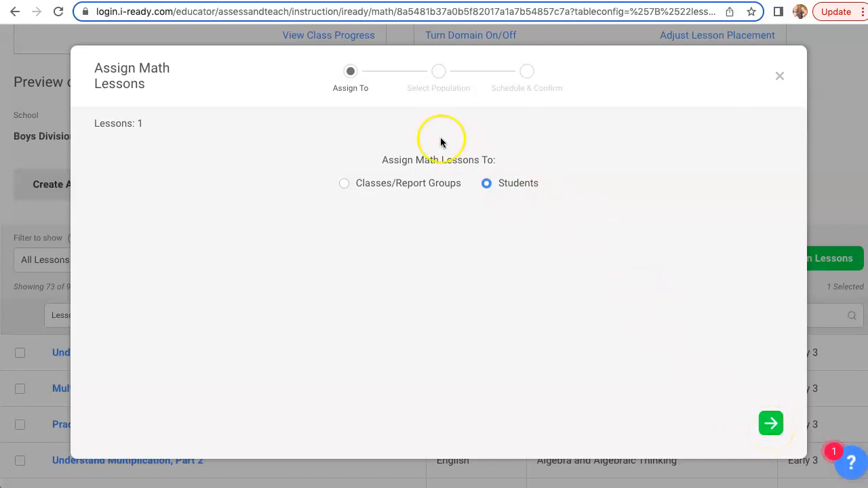
{"action": "left_click", "coordinate": [411, 191]}
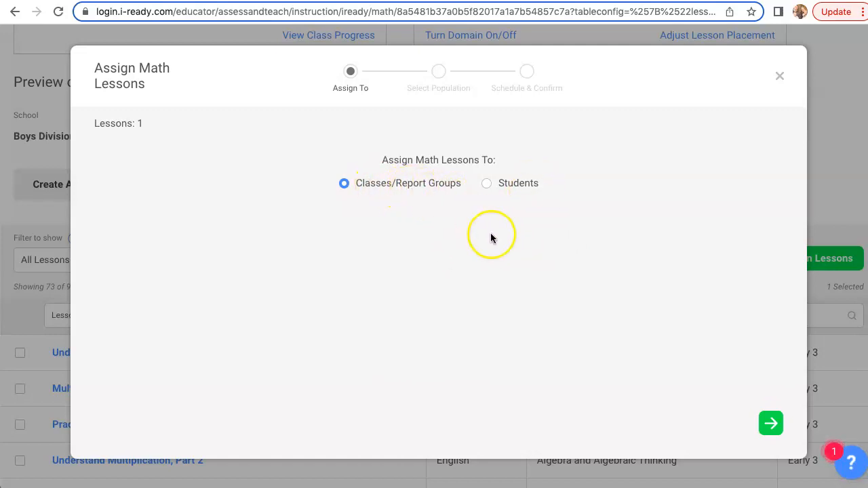
{"action": "left_click", "coordinate": [770, 423]}
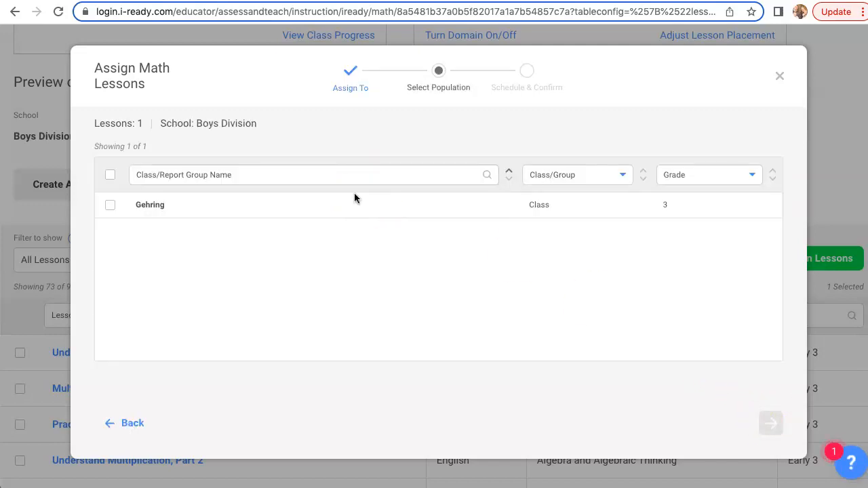
Step: Choose the grade 3 class as the recipient and set the lesson's available date to 09/30/22 for all
{"action": "left_click", "coordinate": [110, 207]}
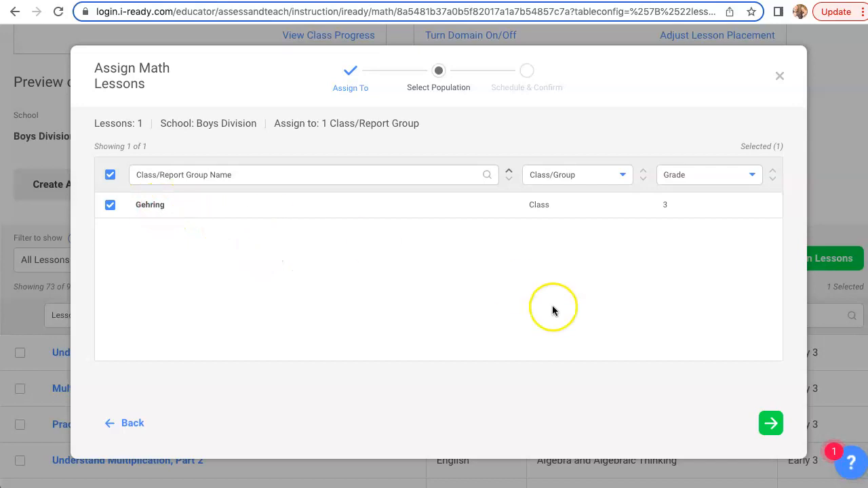
{"action": "left_click", "coordinate": [770, 424]}
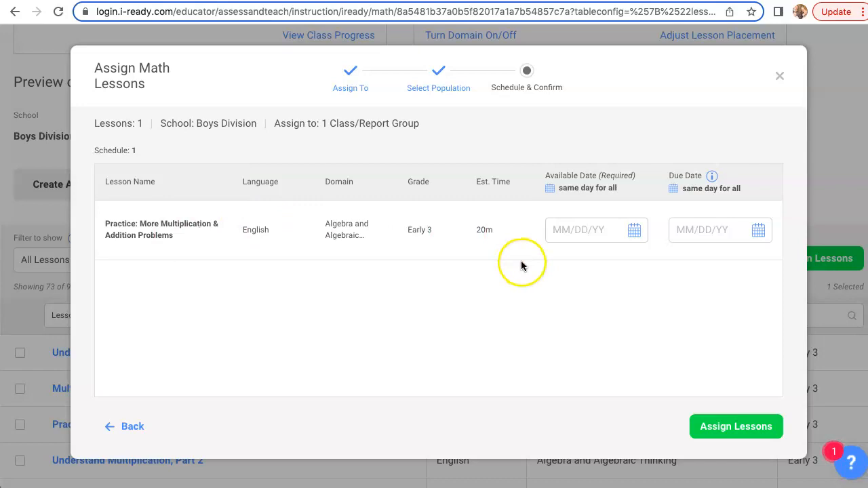
{"action": "left_click", "coordinate": [572, 193]}
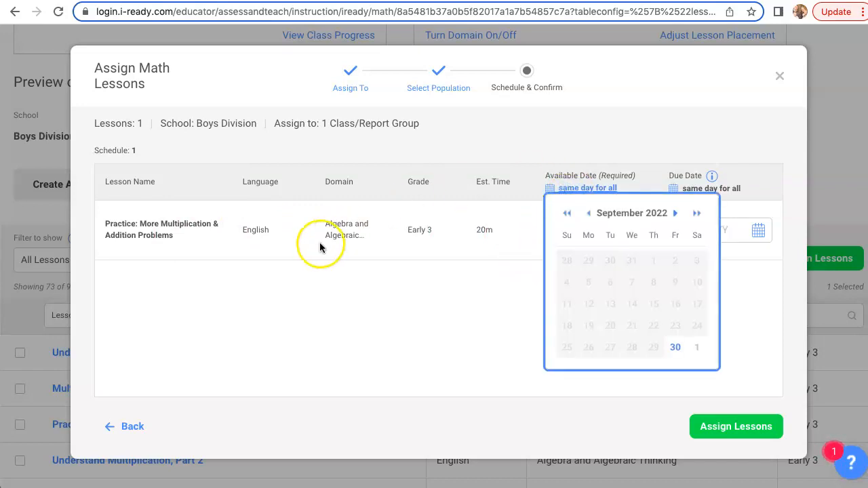
{"action": "left_click", "coordinate": [391, 321]}
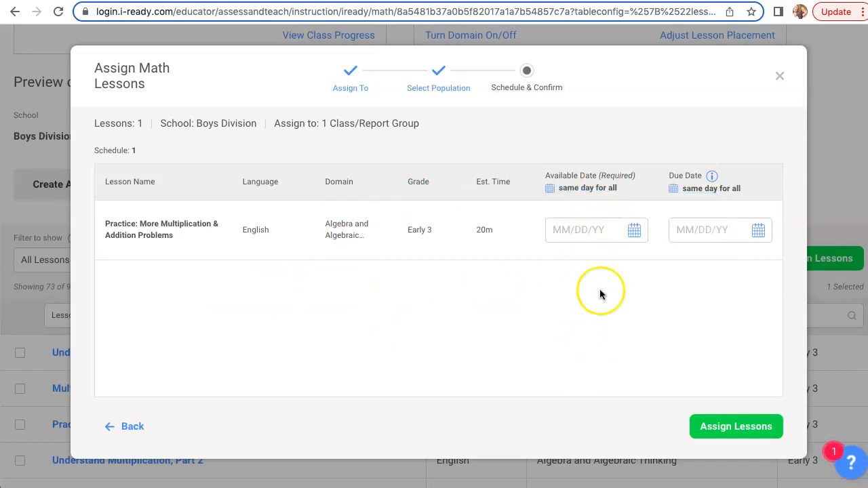
{"action": "left_click", "coordinate": [604, 189]}
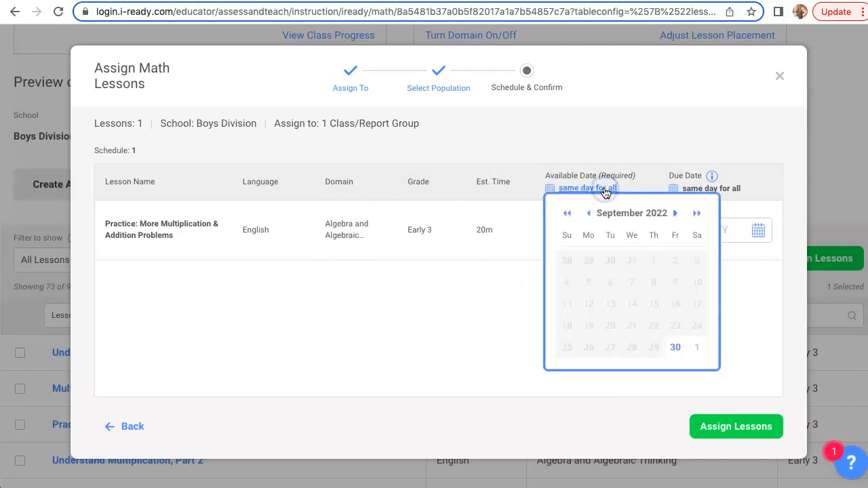
{"action": "left_click", "coordinate": [675, 349]}
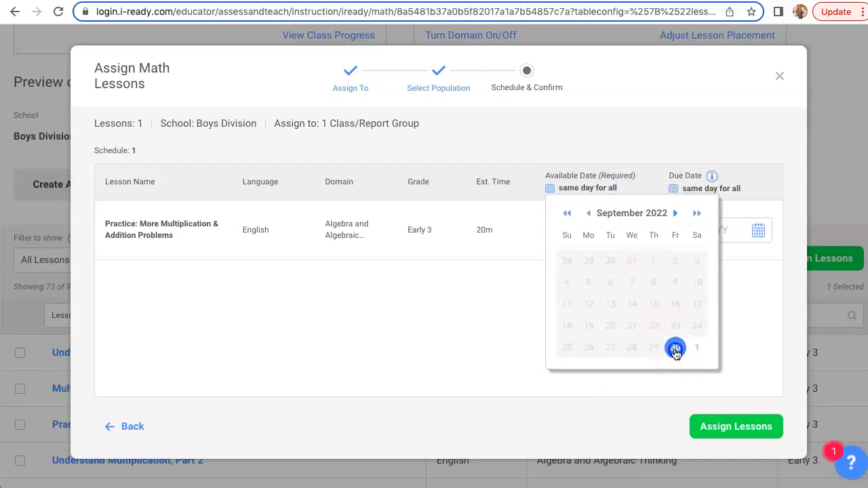
Step: Set the due date to 11/01/22 for all and assign the lesson to the class
{"action": "left_click", "coordinate": [715, 194]}
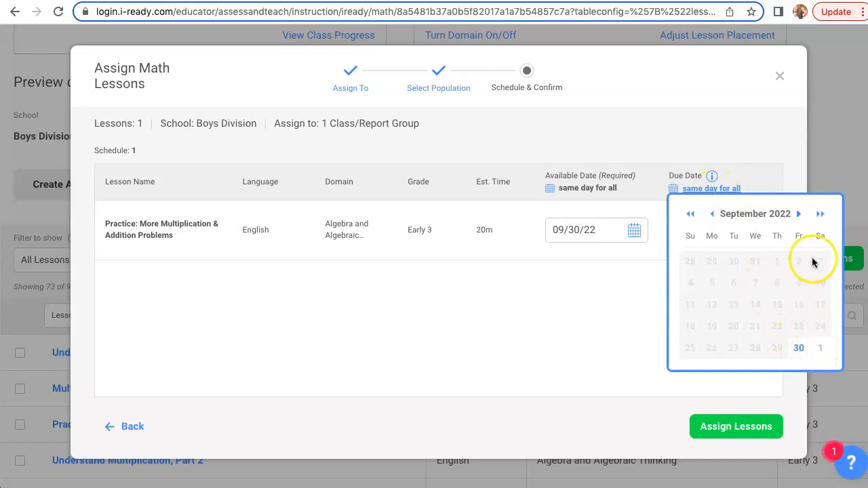
{"action": "left_click", "coordinate": [798, 214]}
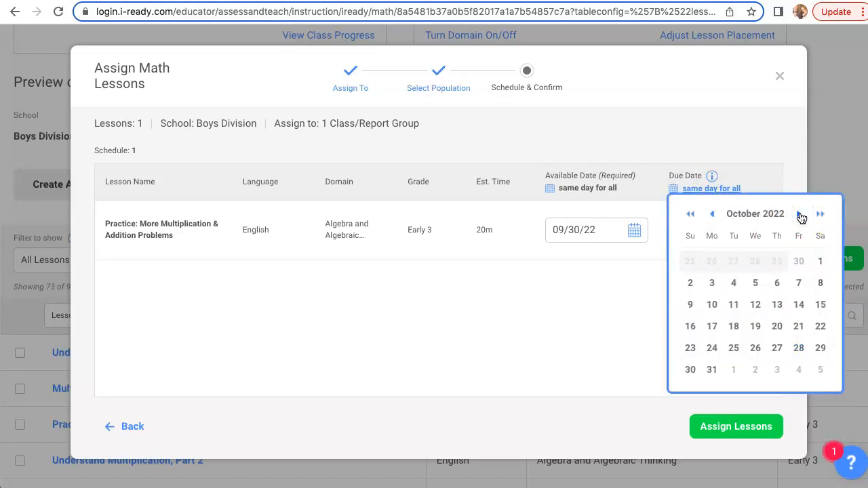
{"action": "left_click", "coordinate": [737, 371]}
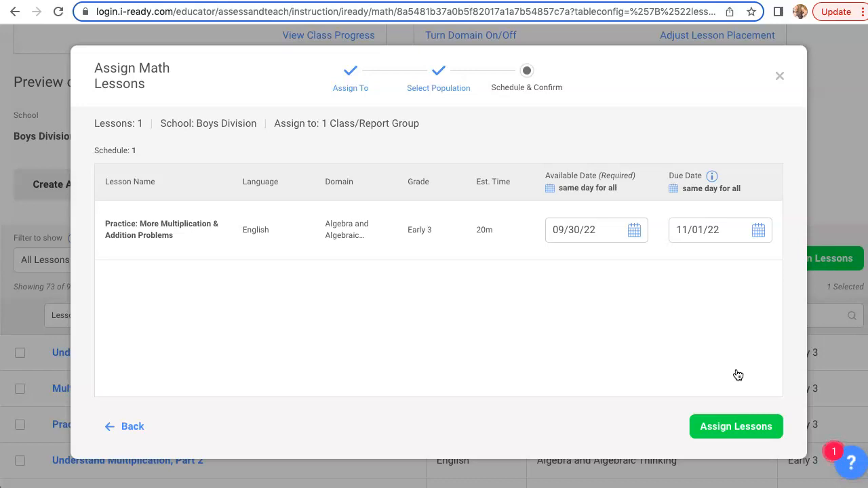
{"action": "left_click", "coordinate": [743, 434]}
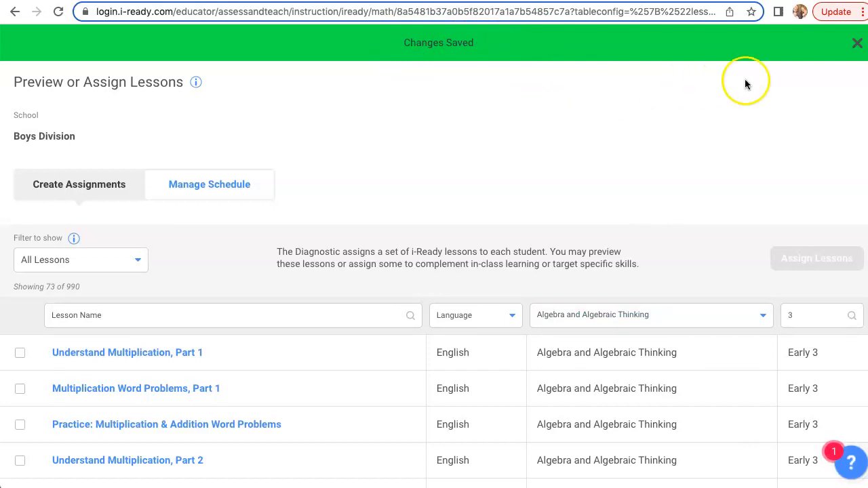
{"action": "left_click", "coordinate": [857, 43]}
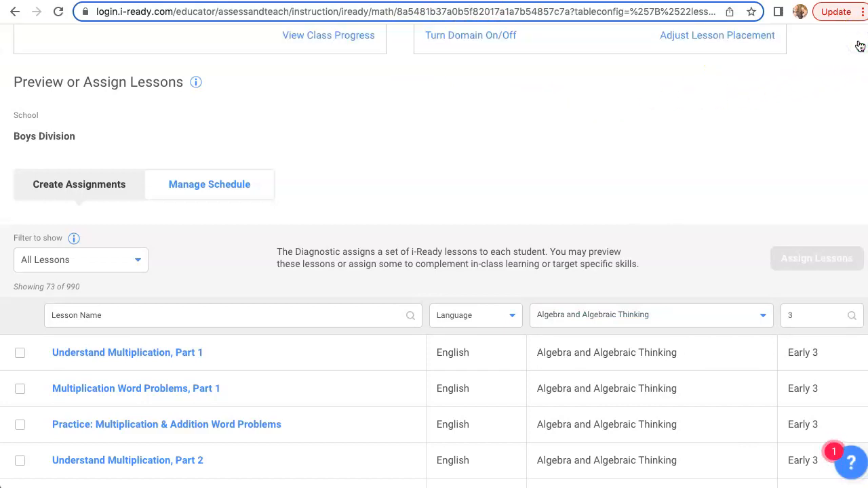
Step: Log out of the teacher account to return to the i-Ready Connect login page
{"action": "scroll", "coordinate": [732, 159], "scroll_direction": "up", "scroll_amount": 4}
{"action": "left_click", "coordinate": [856, 49]}
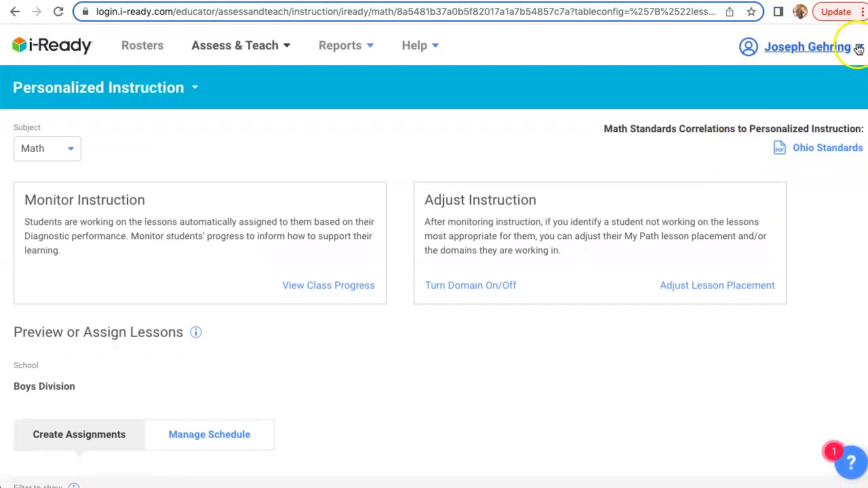
{"action": "left_click", "coordinate": [791, 142]}
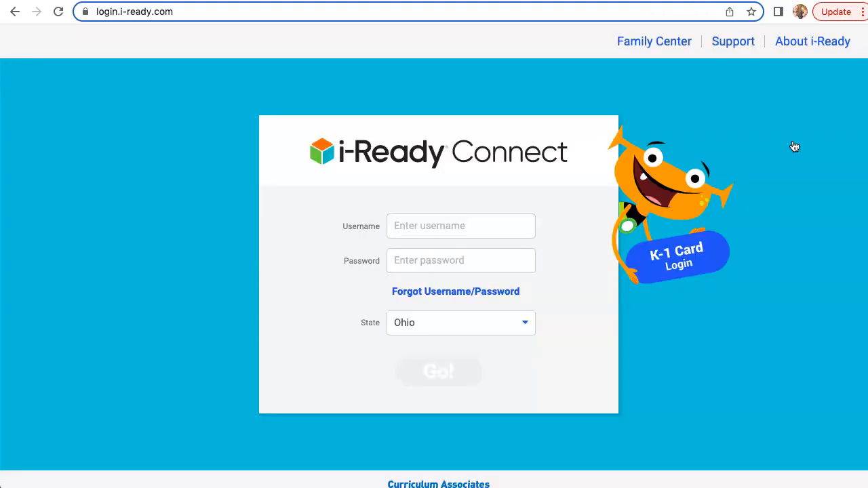
Step: Log in to the student account in Ohio by entering the student's username and account password
{"action": "left_click", "coordinate": [466, 227]}
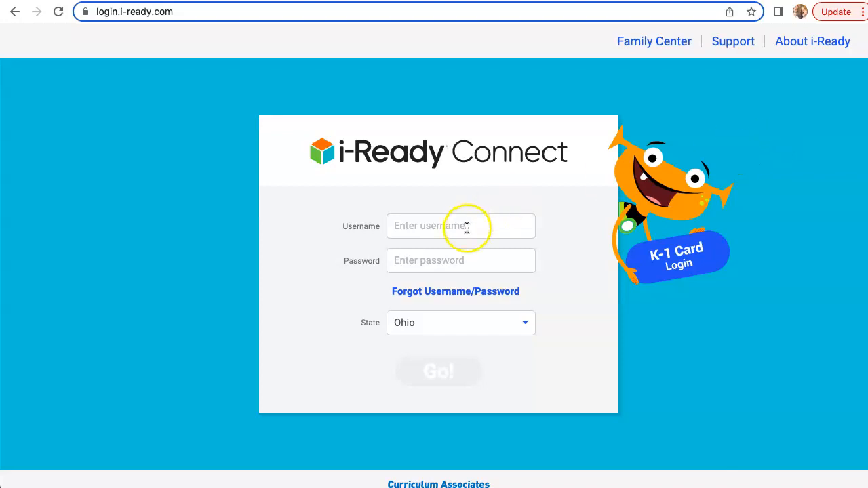
{"action": "right_click", "coordinate": [467, 228]}
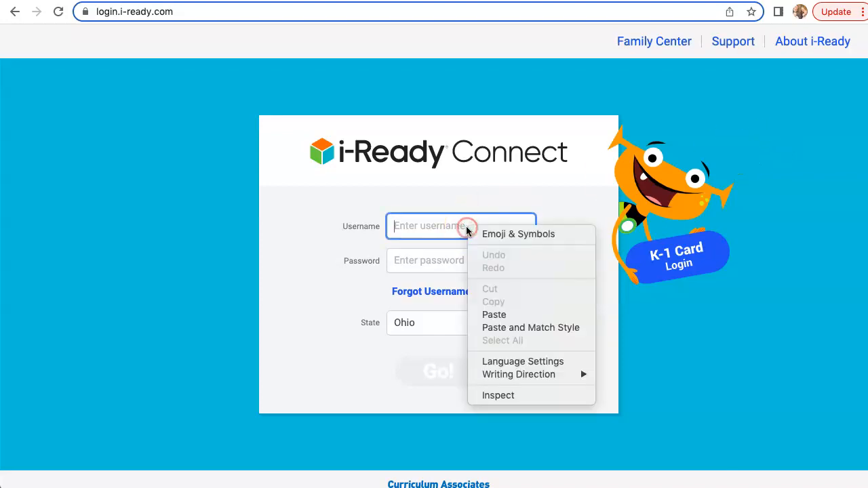
{"action": "left_click", "coordinate": [437, 268]}
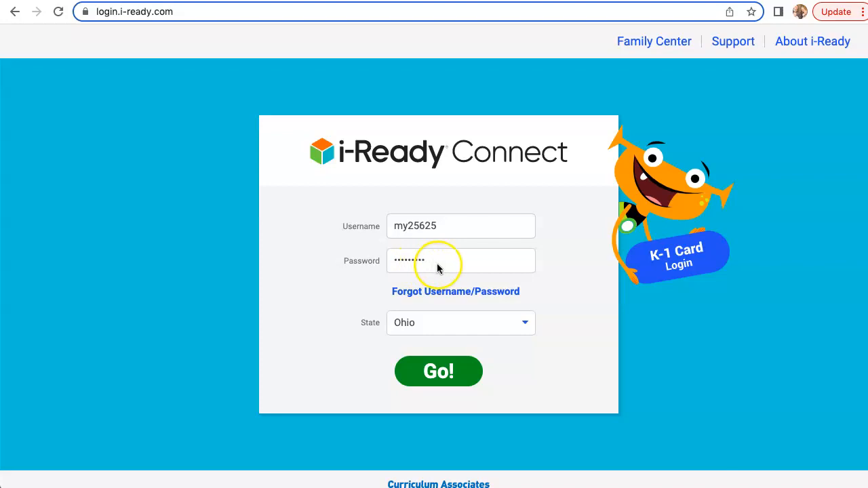
{"action": "left_click", "coordinate": [446, 378]}
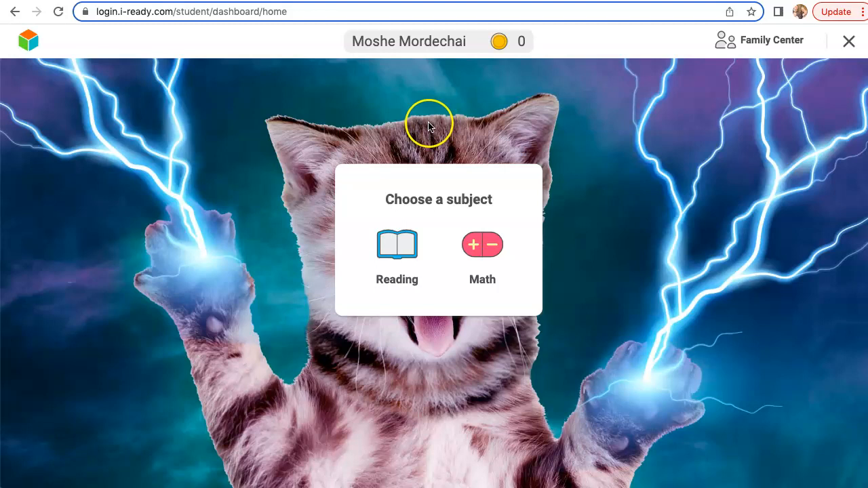
Step: Check the student's Reading to-do work and examine the Math lessons under Teacher Assigned and My Path
{"action": "left_click", "coordinate": [407, 247]}
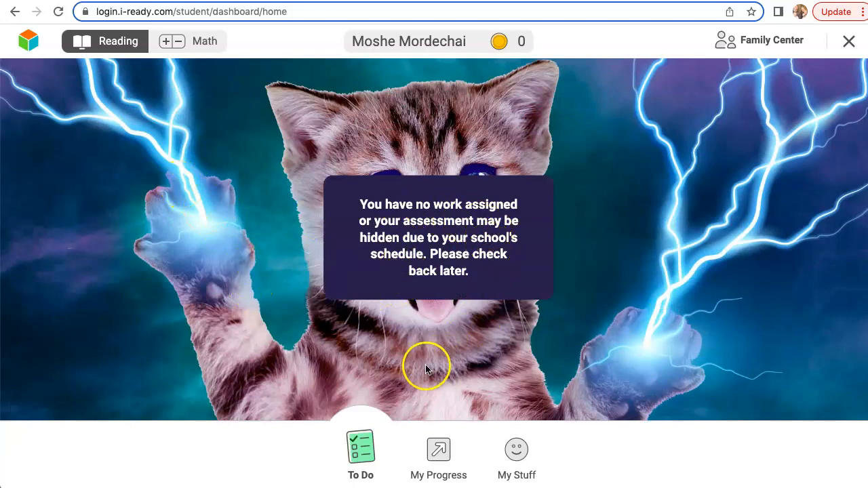
{"action": "left_click", "coordinate": [205, 47]}
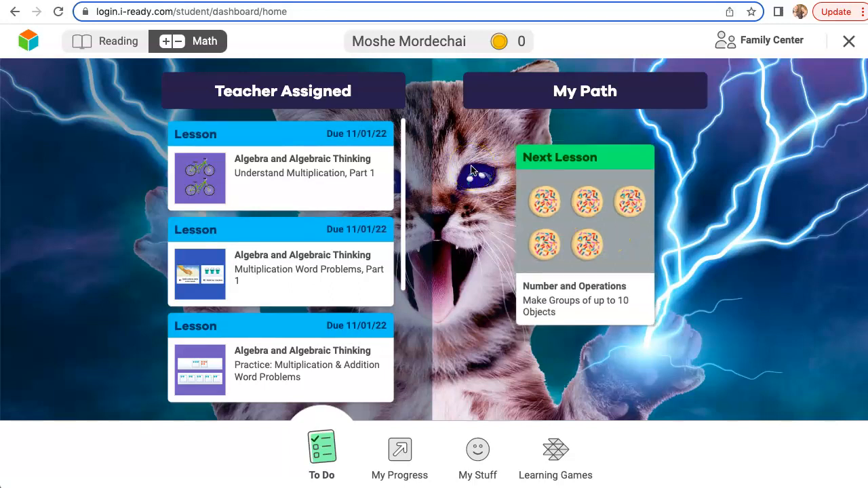
{"action": "scroll", "coordinate": [403, 170], "scroll_direction": "down", "scroll_amount": 2}
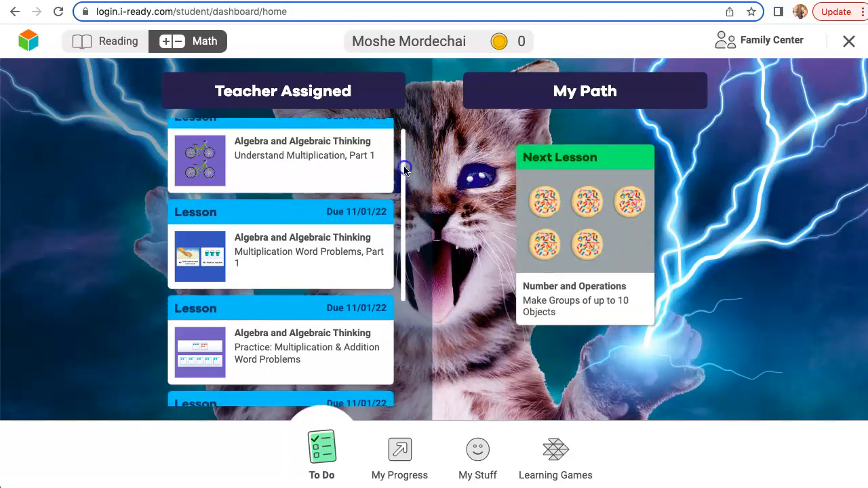
{"action": "scroll", "coordinate": [403, 169], "scroll_direction": "down", "scroll_amount": 4}
{"action": "mouse_move", "coordinate": [398, 278]}
{"action": "left_mouse_down"}
{"action": "mouse_move", "coordinate": [406, 146]}
{"action": "mouse_move", "coordinate": [395, 204]}
{"action": "mouse_move", "coordinate": [397, 291]}
{"action": "left_mouse_up"}
{"action": "scroll", "coordinate": [404, 155], "scroll_direction": "down", "scroll_amount": 2}
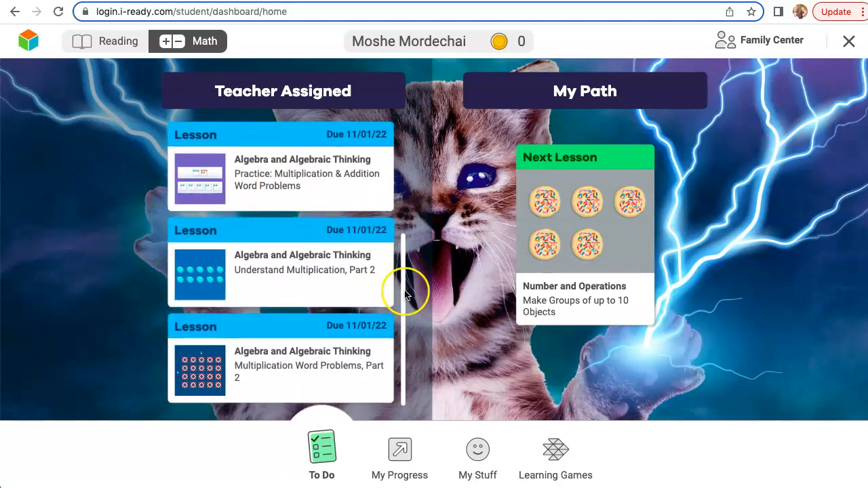
{"action": "left_click_drag", "start_coordinate": [405, 291], "coordinate": [399, 310]}
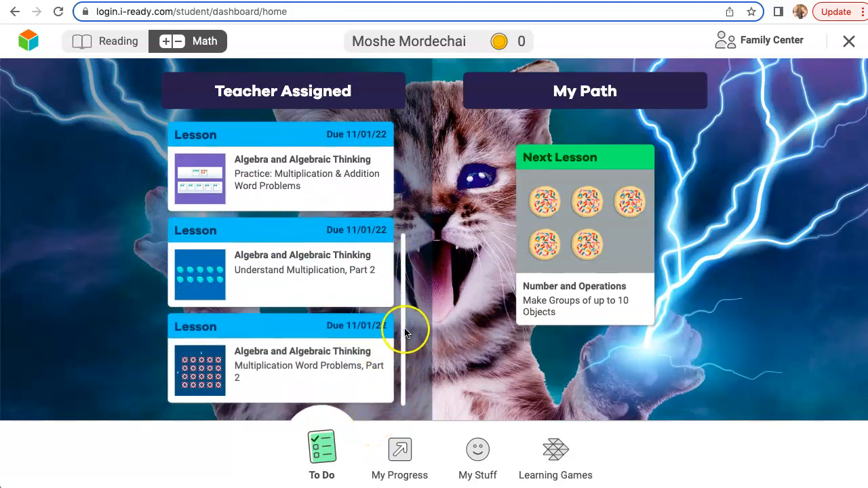
{"action": "left_click_drag", "start_coordinate": [407, 329], "coordinate": [407, 197]}
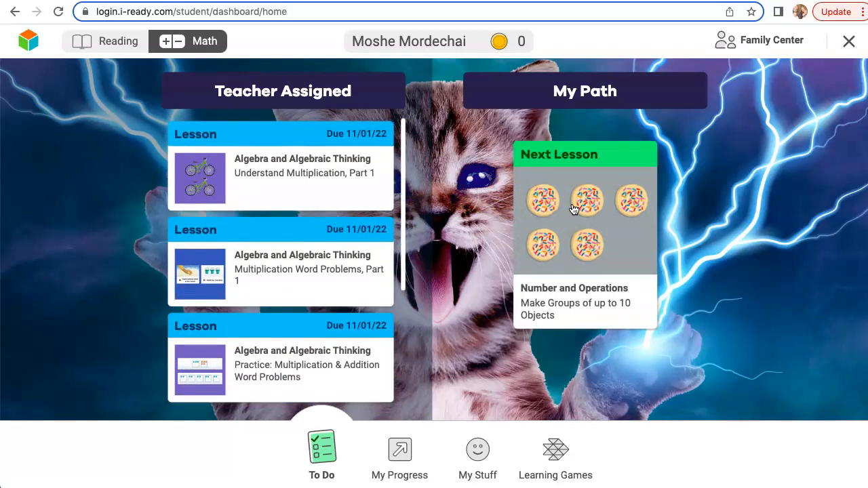
{"action": "left_click", "coordinate": [310, 127]}
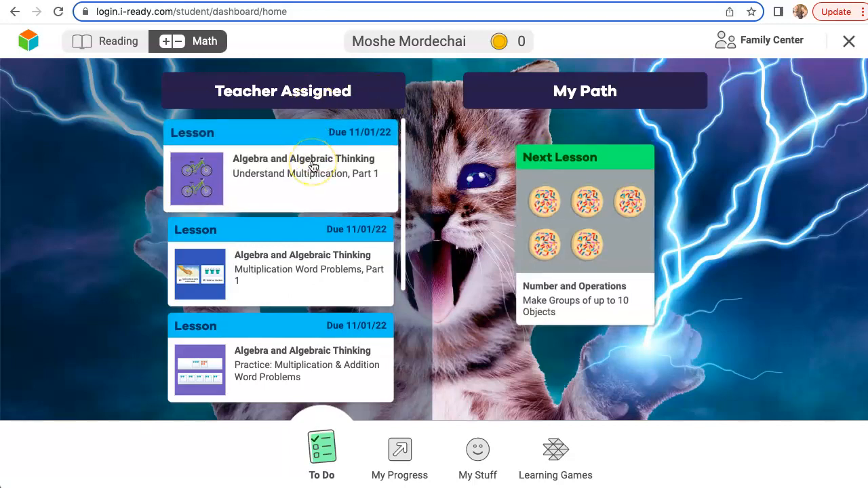
{"action": "left_click", "coordinate": [591, 207]}
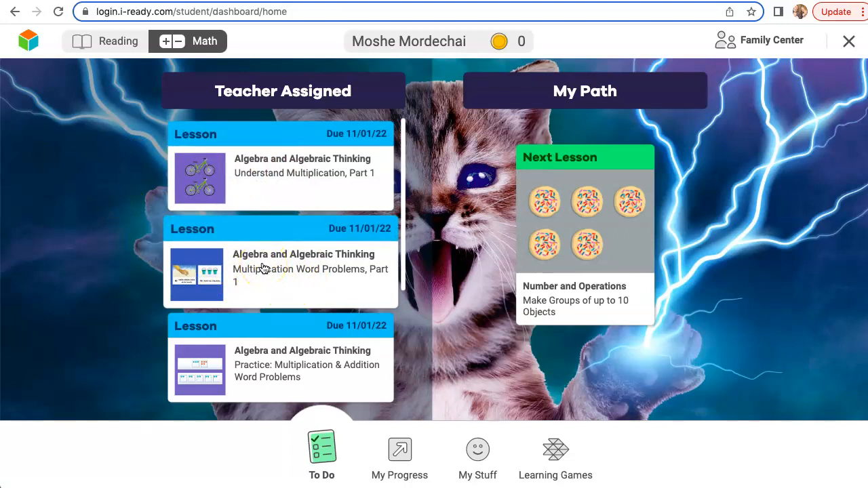
Step: Start the teacher-assigned lesson "Understand Multiplication, Part 1" to view its learning target, and exit the lesson
{"action": "left_click", "coordinate": [275, 173]}
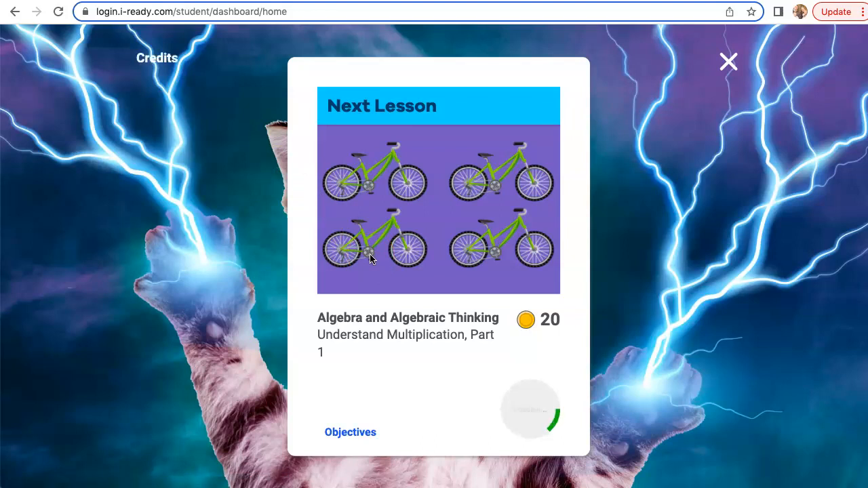
{"action": "left_click", "coordinate": [516, 398]}
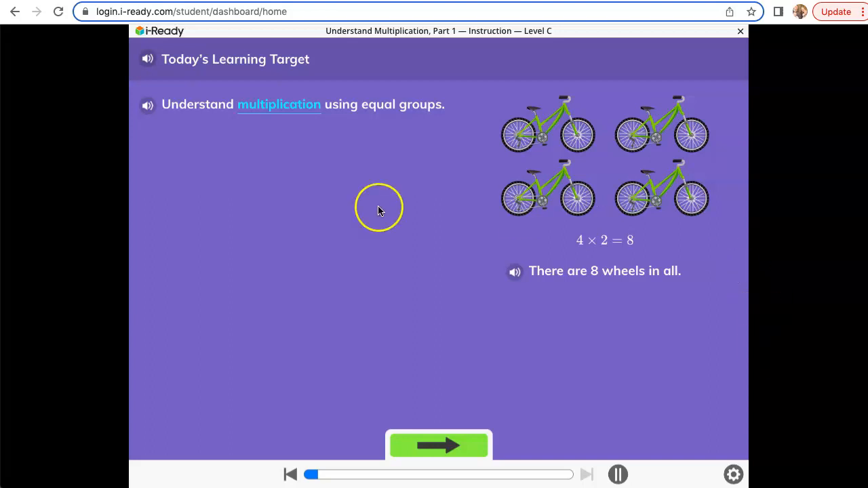
{"action": "left_click", "coordinate": [741, 31]}
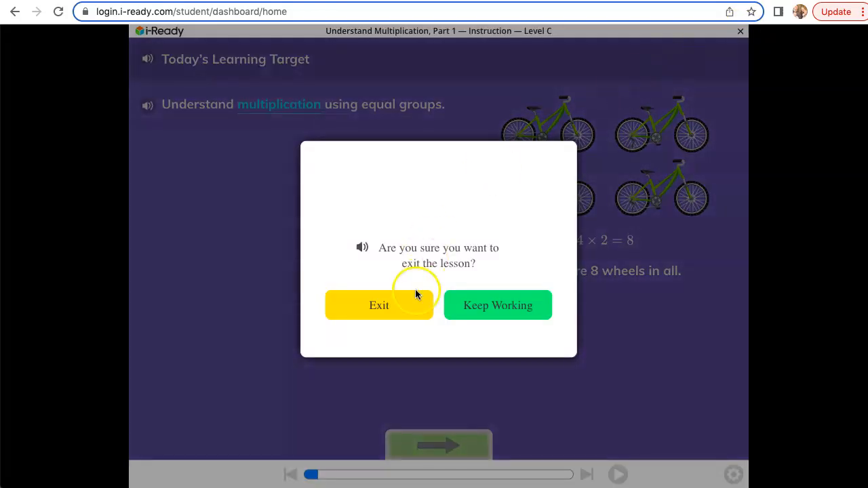
{"action": "left_click", "coordinate": [393, 316]}
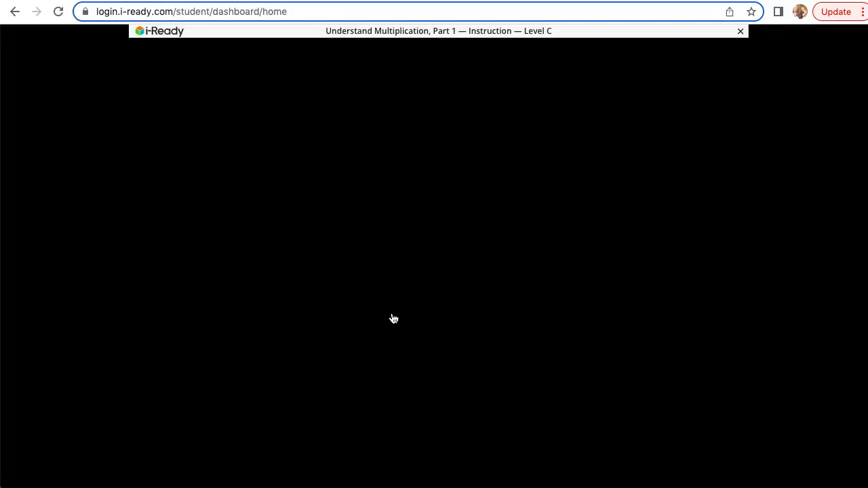
{"action": "left_click", "coordinate": [742, 32]}
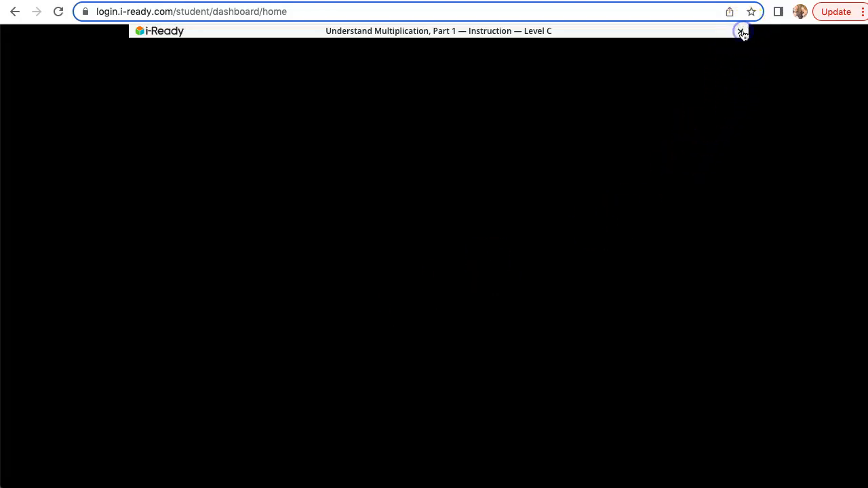